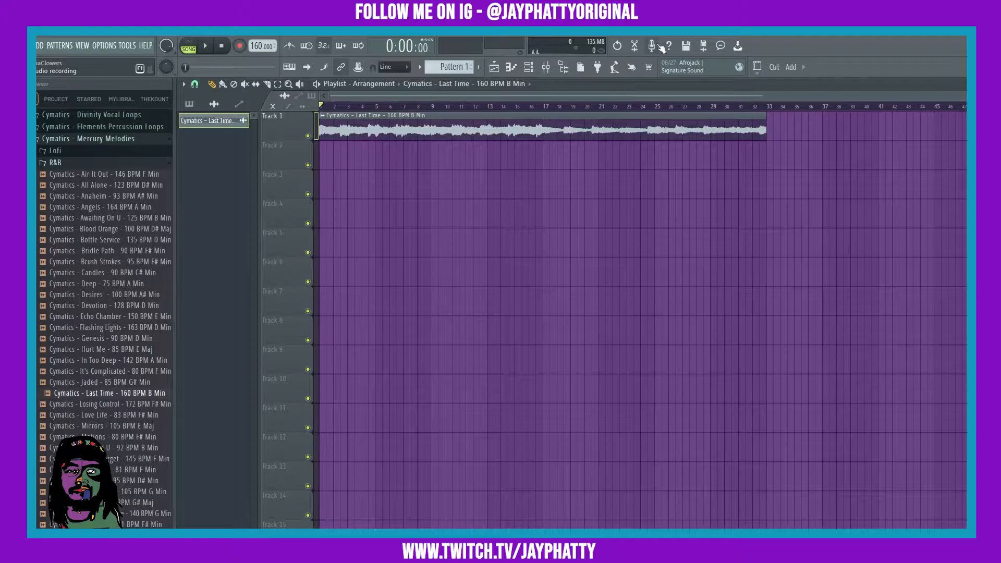
Route the "Cymatics - Last Time" audio clip to mixer insert 4.
double_click(365, 129)
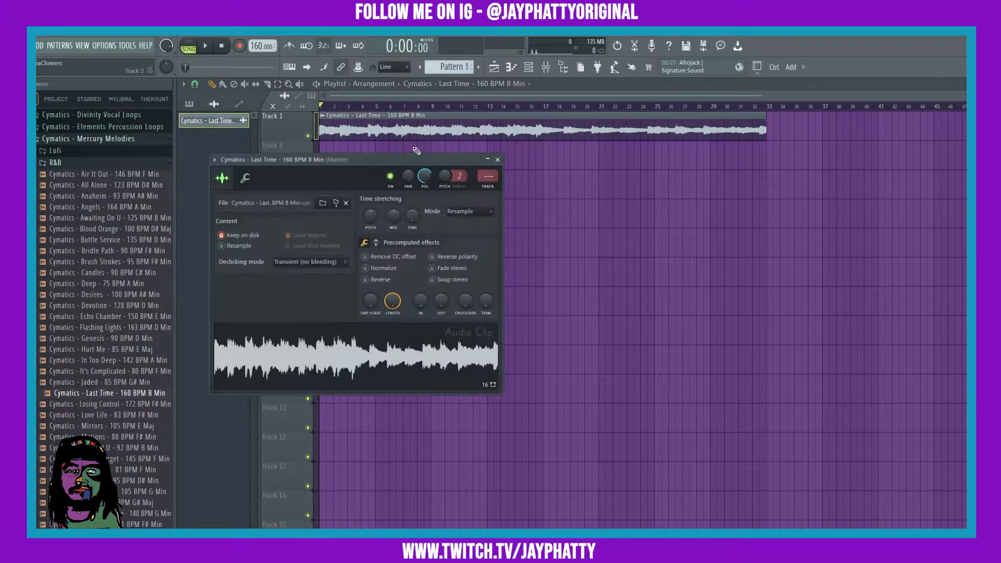
scroll(482, 180, up, 1)
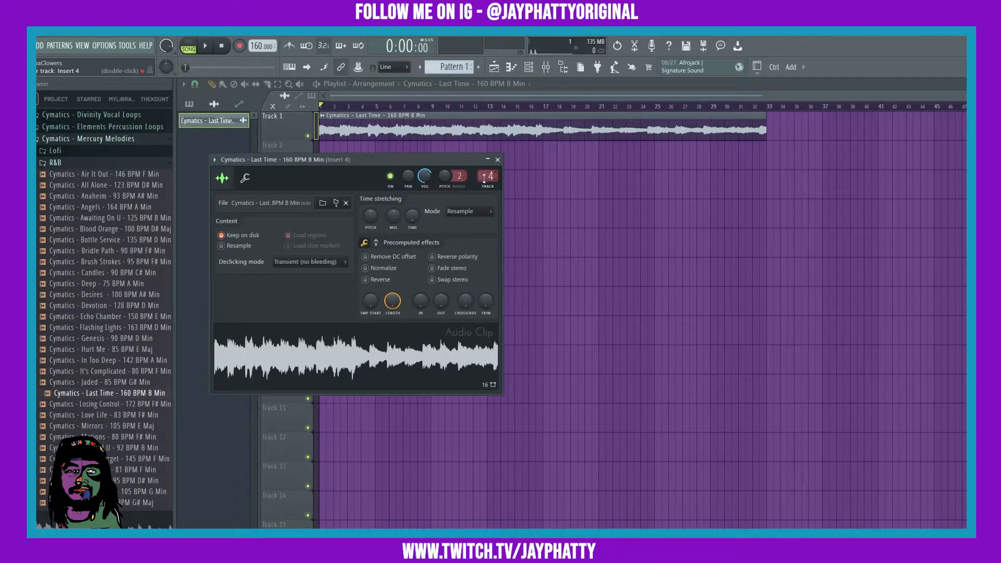
click(498, 159)
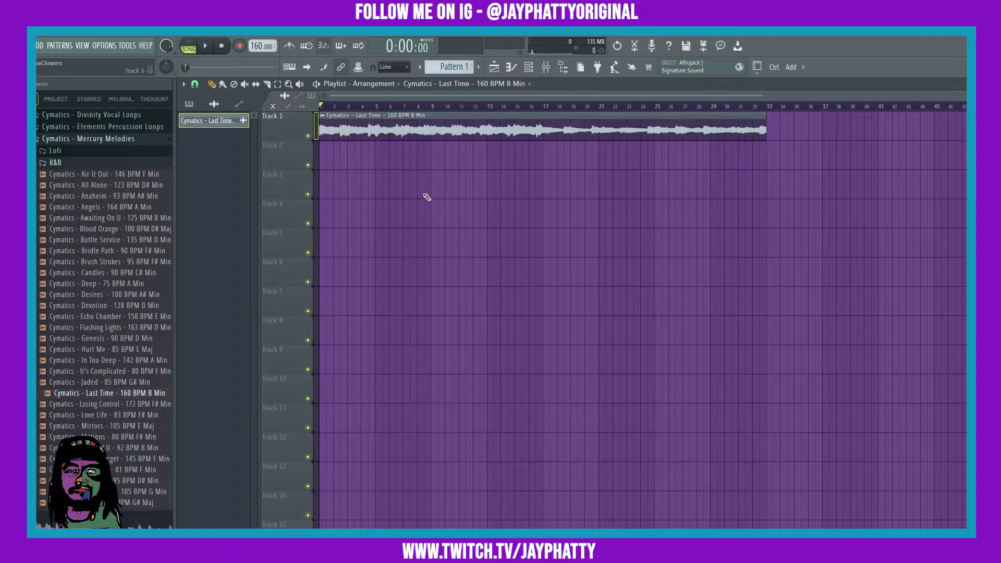
Play back the sample from the start, stop it, and bring up the mixer over the upper part of the playlist.
key(space)
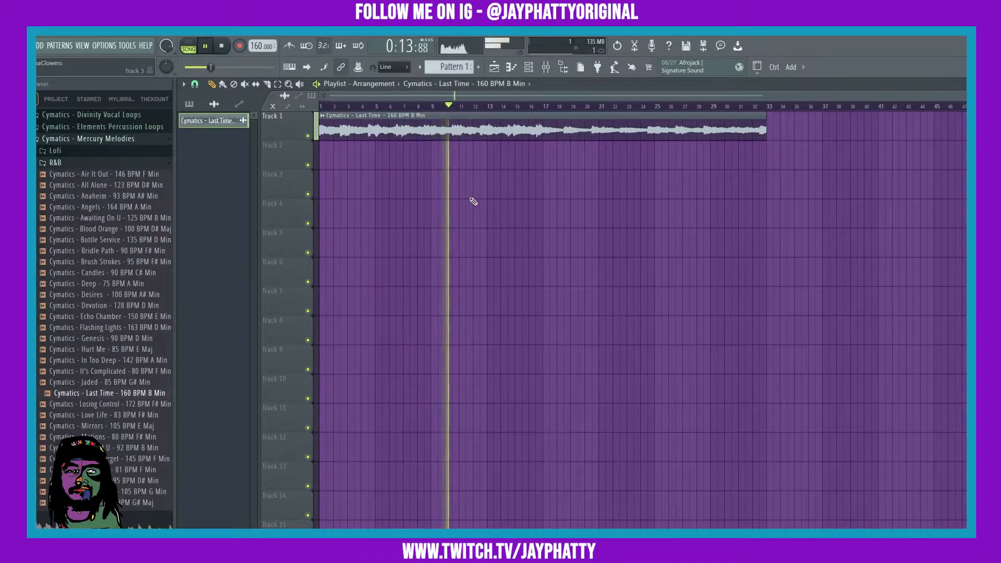
key(space)
click(546, 67)
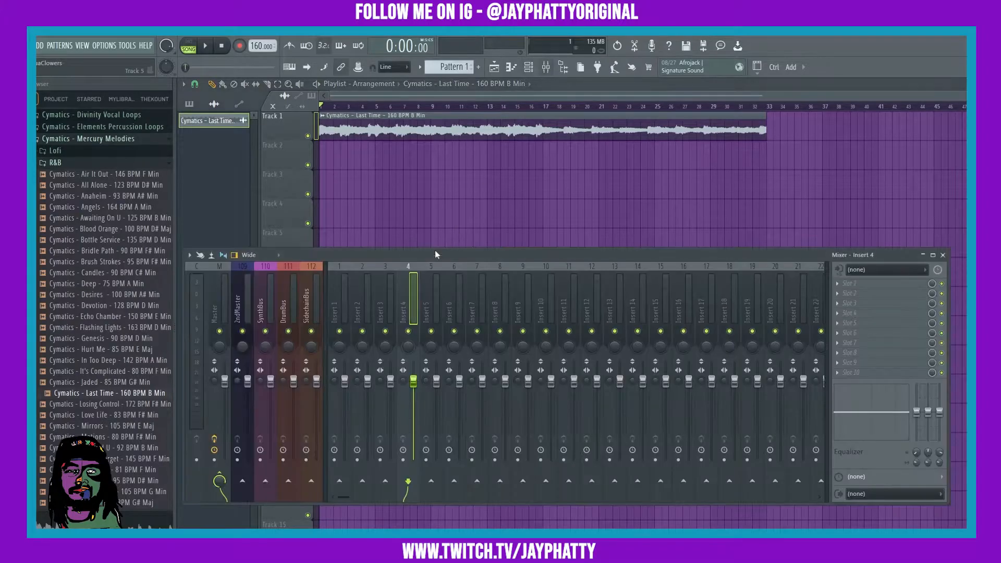
drag(443, 255, 493, 195)
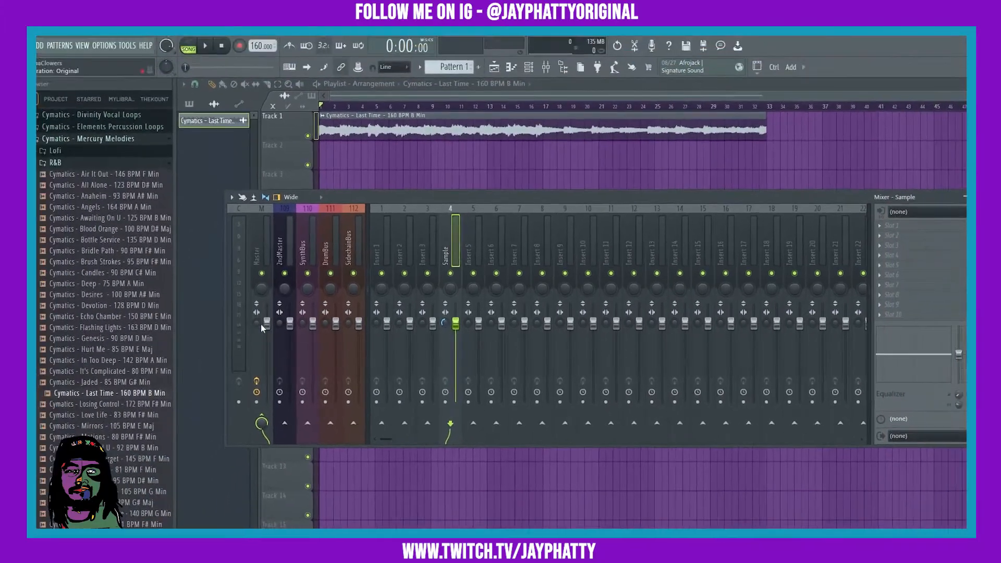
Reset the Master track's stereo separation to its default.
click(136, 327)
right_click(259, 322)
click(271, 328)
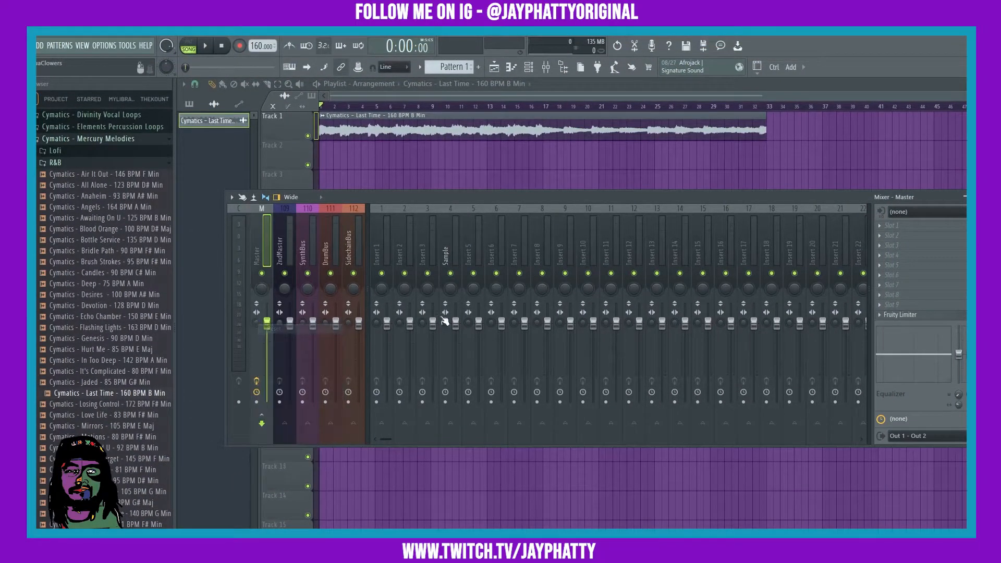
Reset the Sample track's stereo separation and audition the sample with the separation at 100% merged.
click(447, 251)
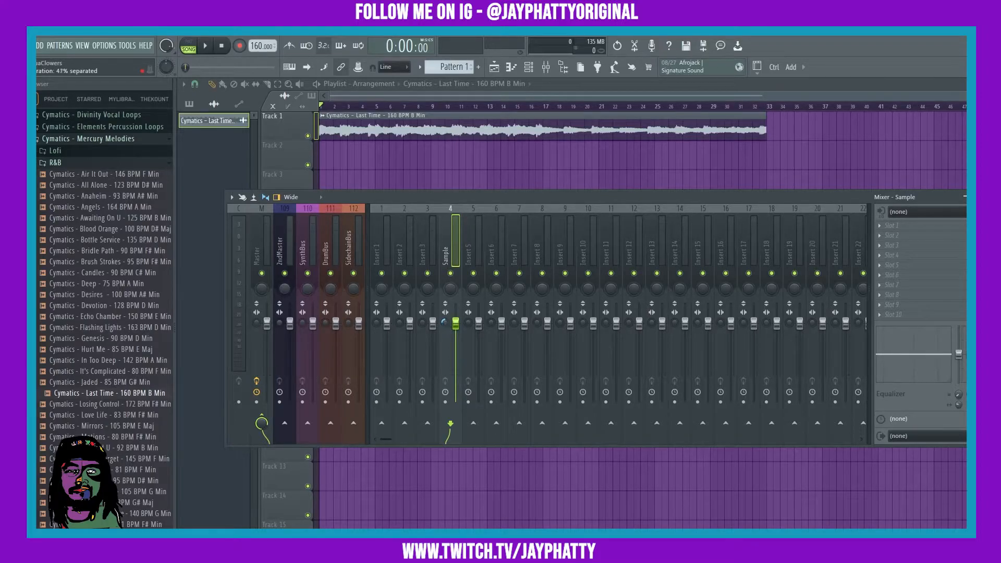
right_click(446, 323)
click(462, 330)
key(space)
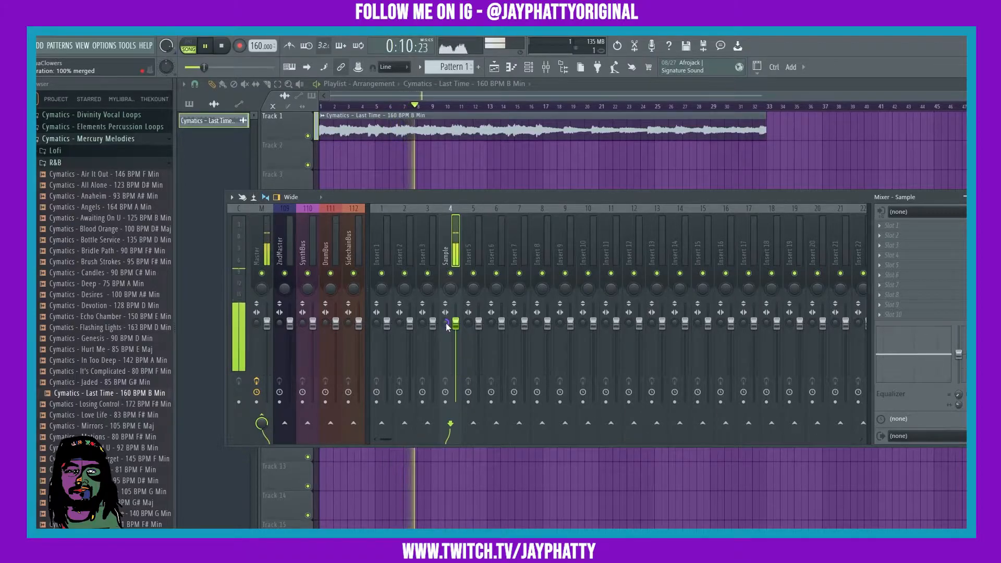
key(space)
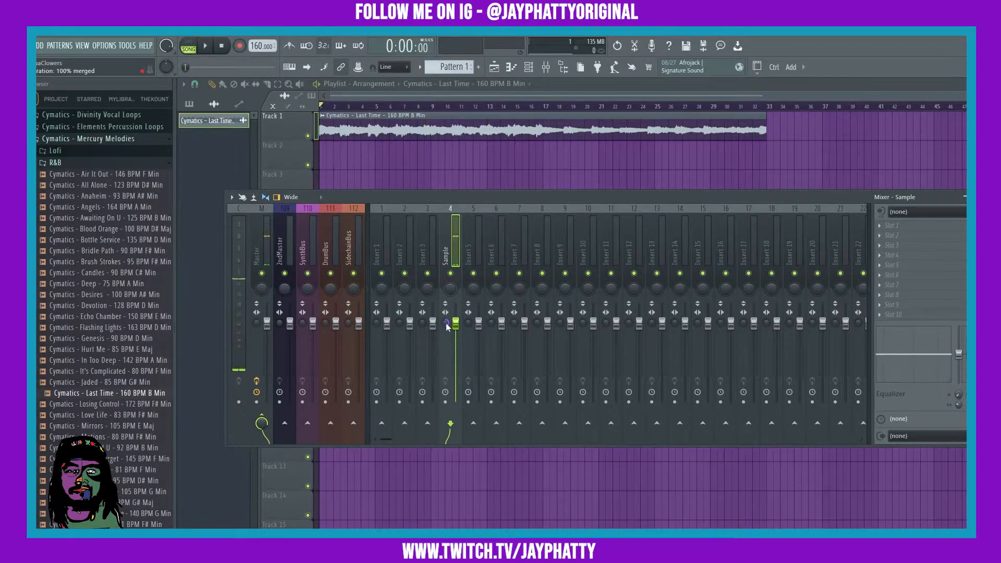
Sweep the Sample track's stereo separation to 100% separated during playback, and reset it to the default after stopping.
key(space)
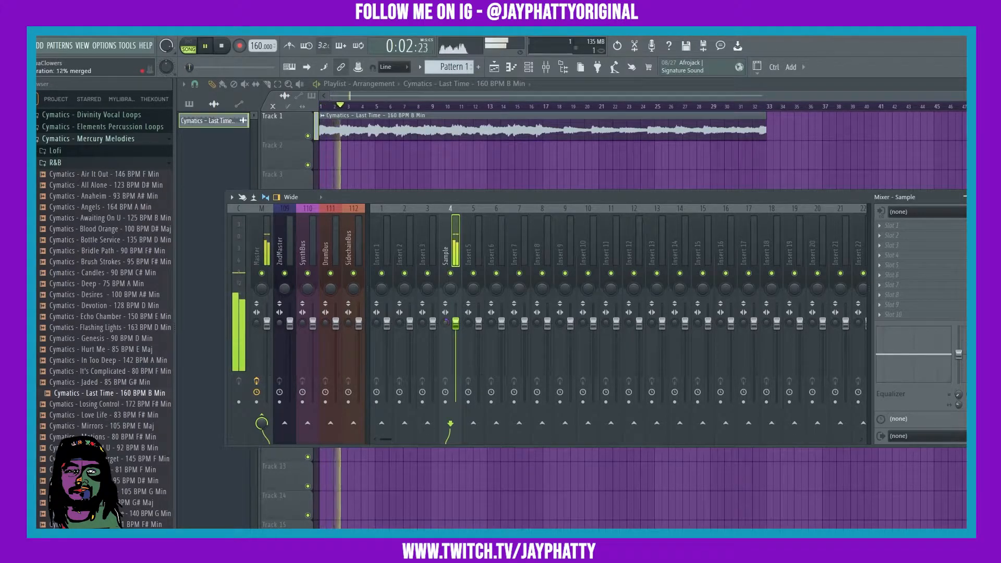
drag(445, 324, 445, 339)
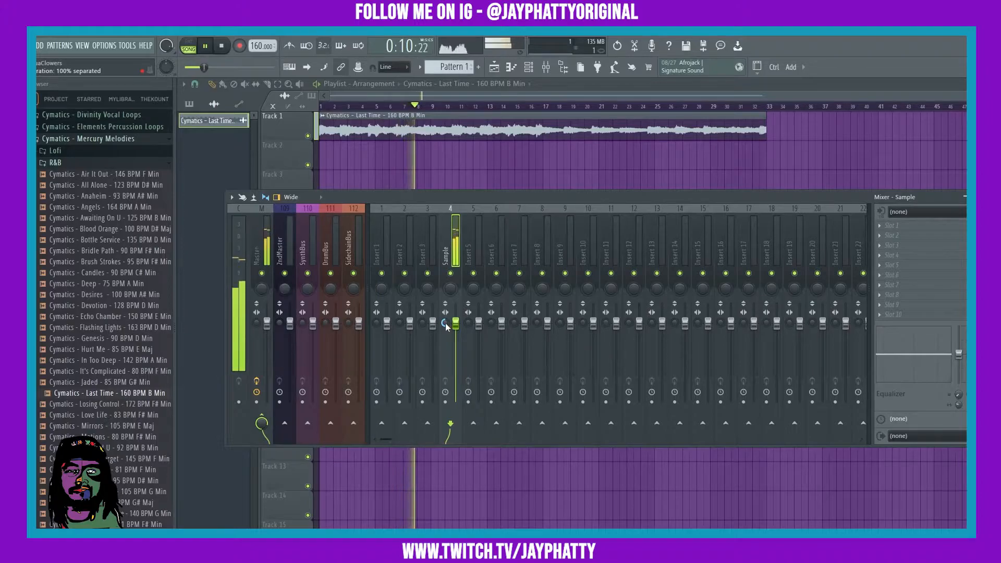
key(space)
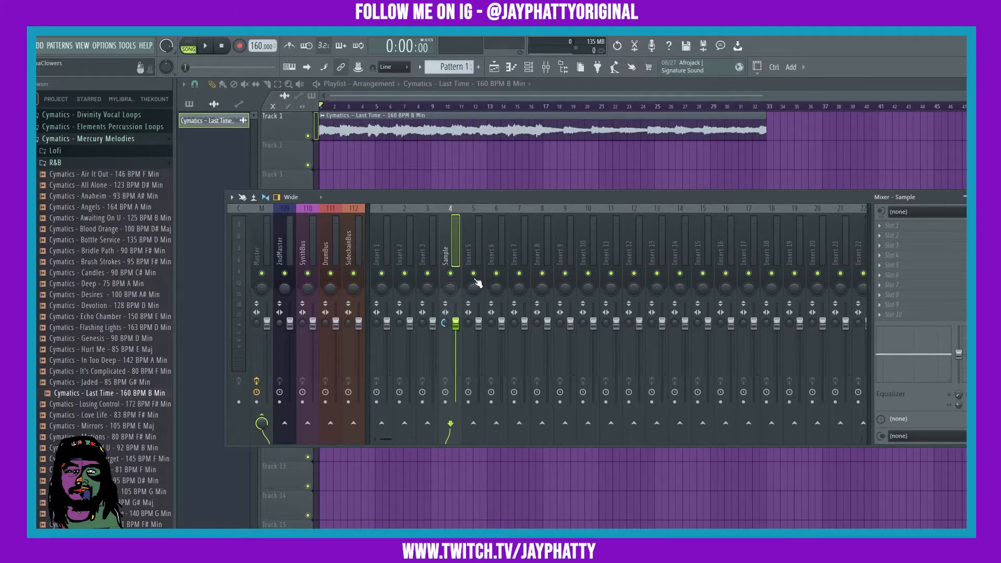
right_click(445, 324)
click(459, 330)
Load Vintage Chorus into the first effect slot of the Sample track and place its window above the mixer.
click(887, 226)
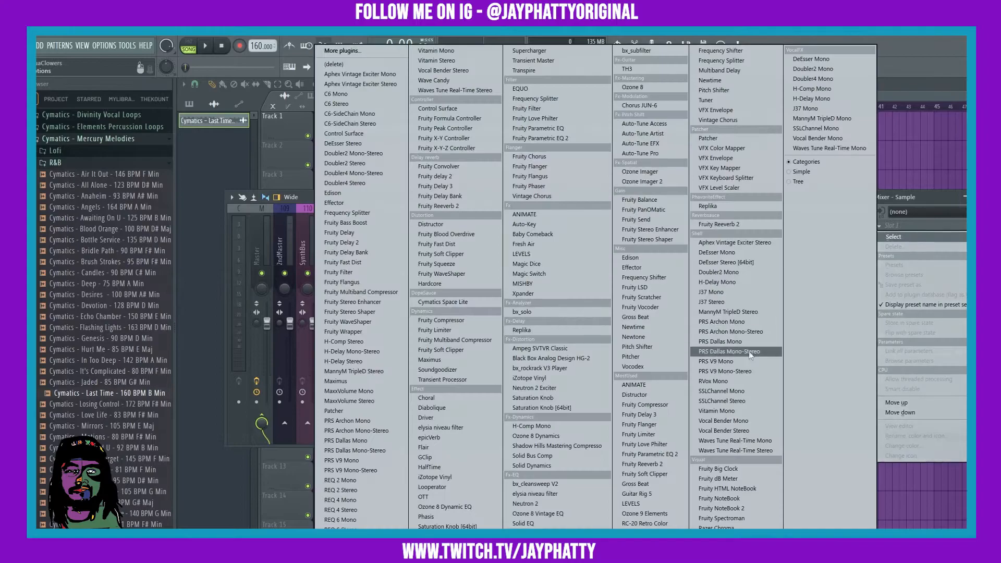
click(635, 534)
drag(336, 165, 444, 169)
Switch Vintage Chorus to Edit mode, bring its two delay times close together, and raise the modulation speed.
click(392, 252)
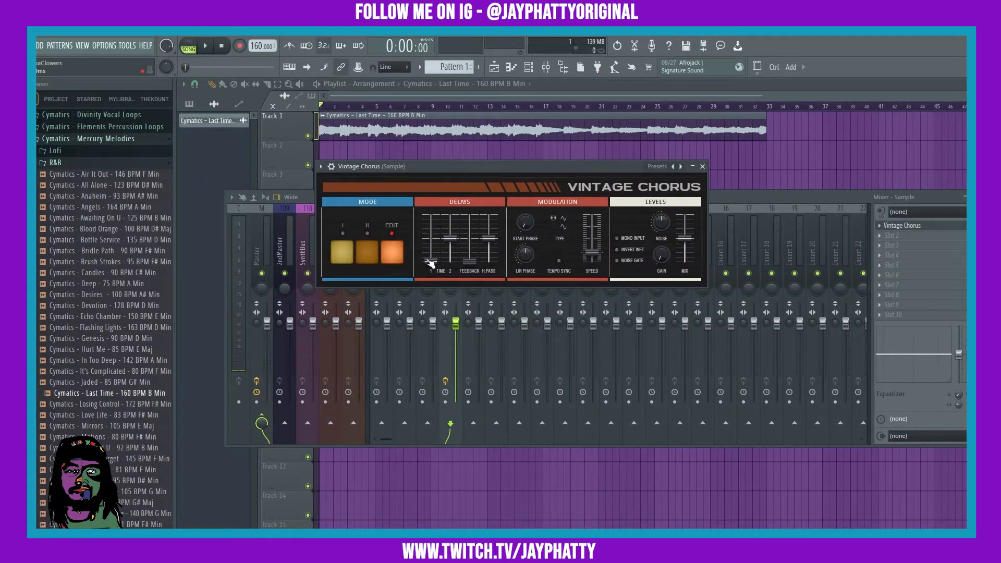
drag(436, 263, 451, 245)
drag(592, 253, 592, 244)
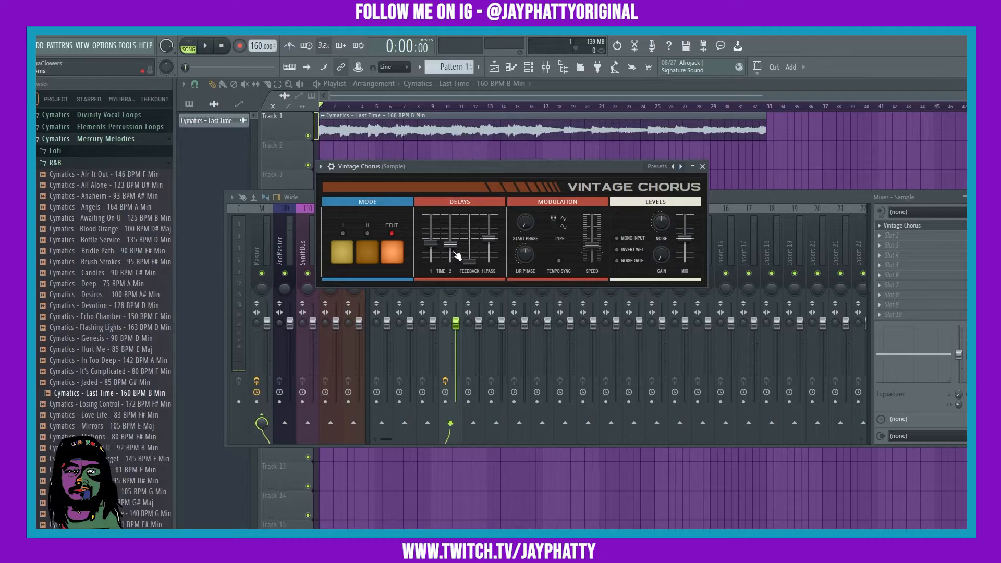
Set the Sample track's stereo separation to 100% separated and bring the Vintage Chorus window back up.
click(445, 322)
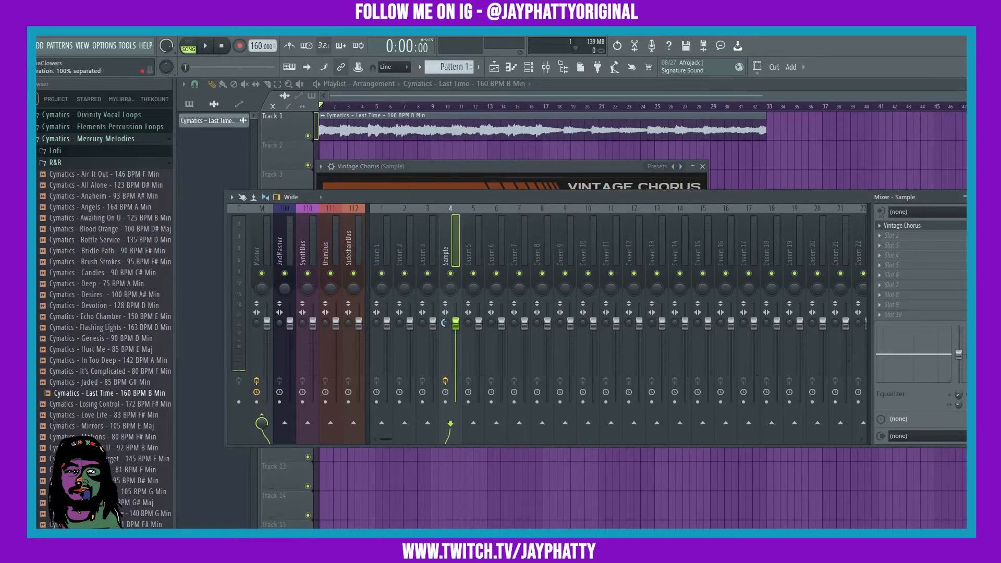
click(923, 229)
click(924, 229)
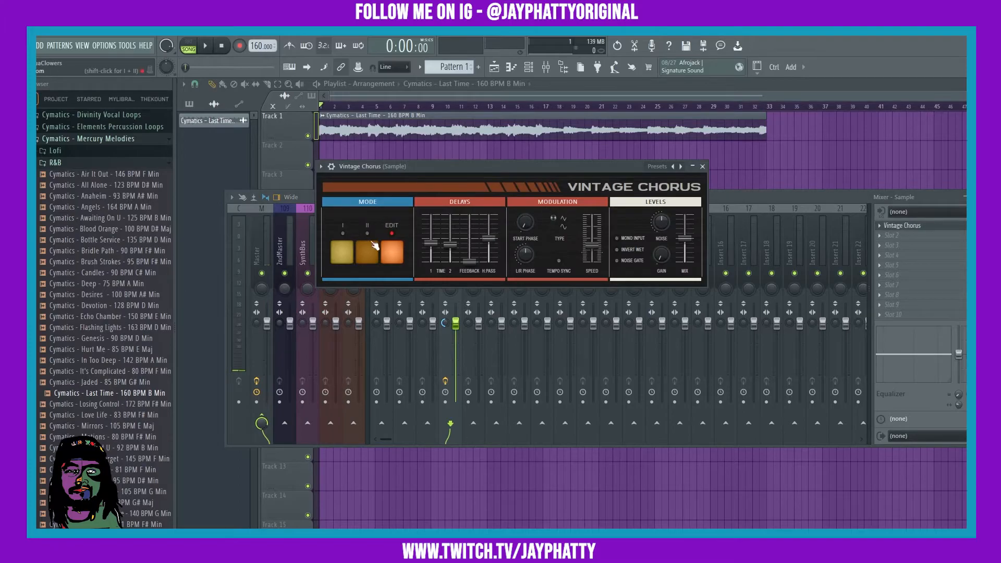
During playback, raise the chorus's second delay time and feedback, and lower its modulation speed, noise and mix.
key(space)
drag(469, 261, 450, 226)
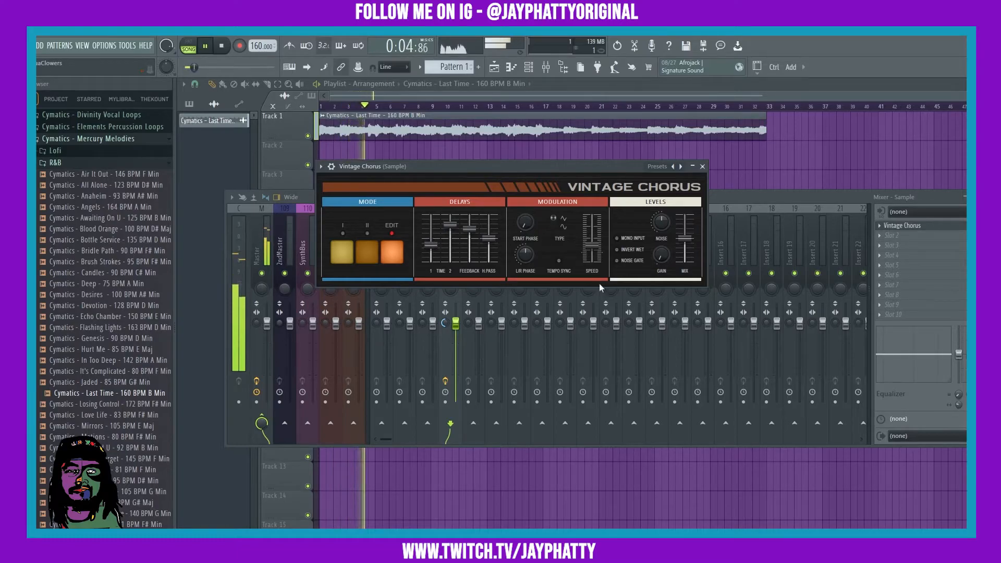
drag(603, 244, 606, 250)
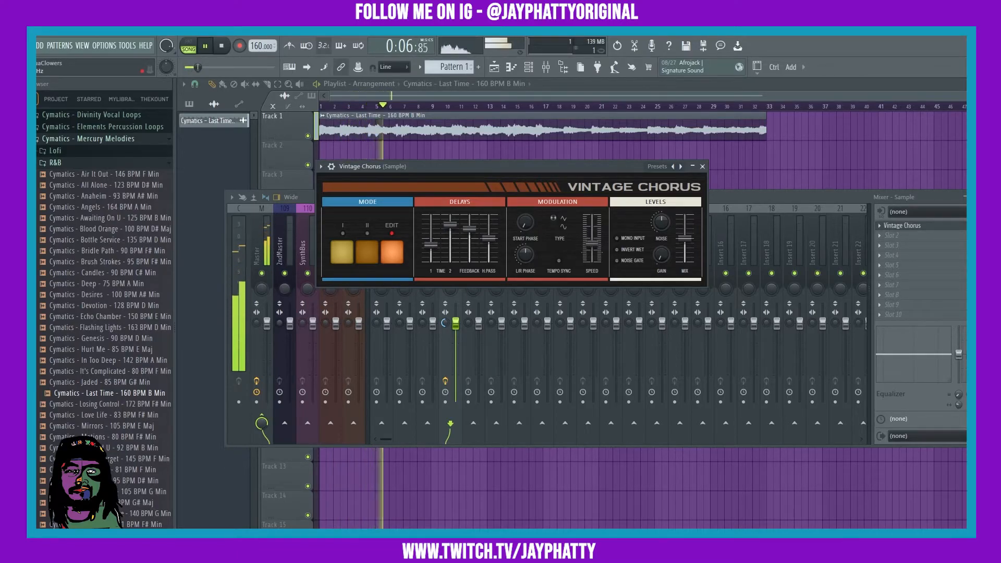
drag(662, 224, 688, 253)
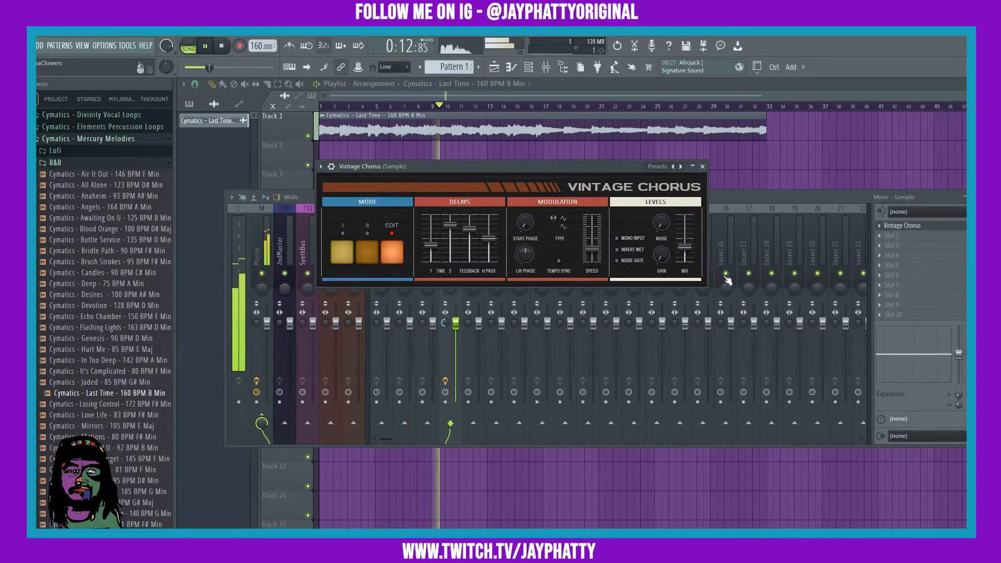
click(765, 196)
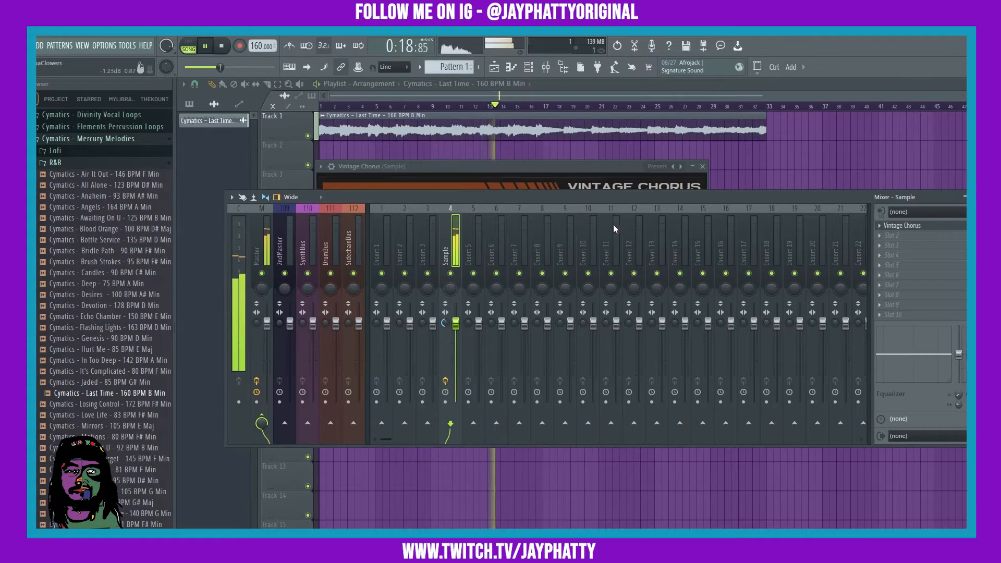
key(space)
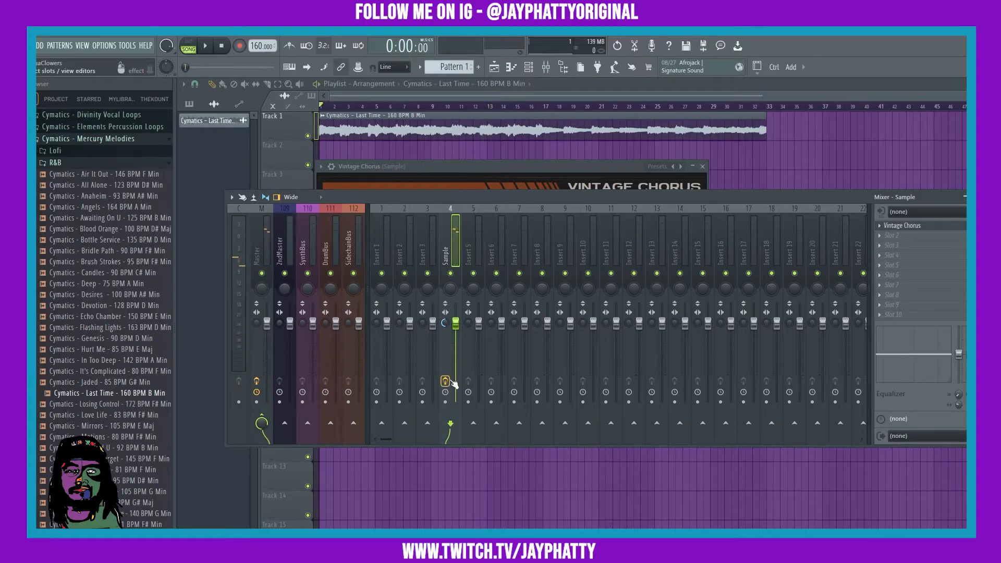
Compare playback of the Sample track without and with the chorus effect and full stereo separation.
key(space)
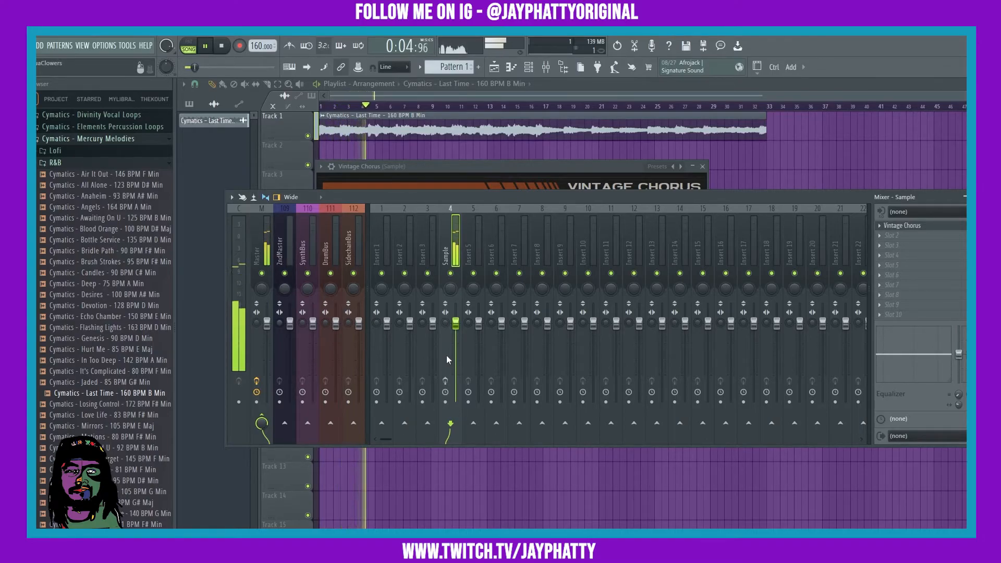
key(space)
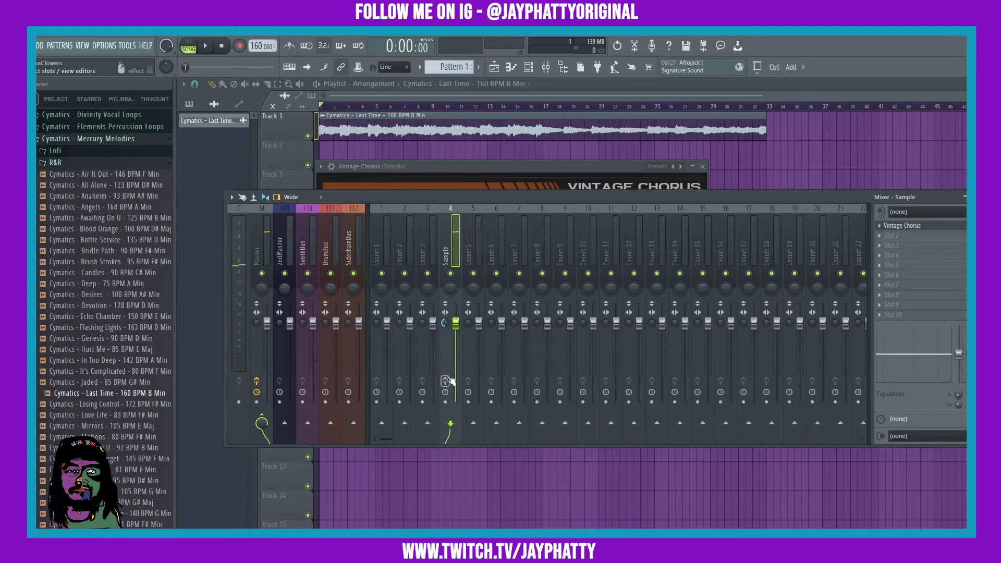
key(space)
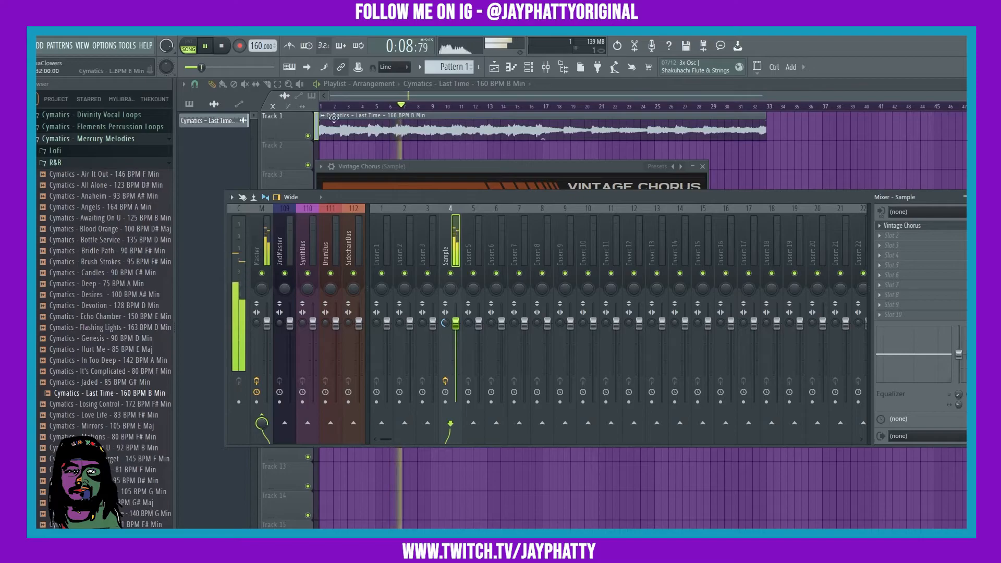
click(221, 46)
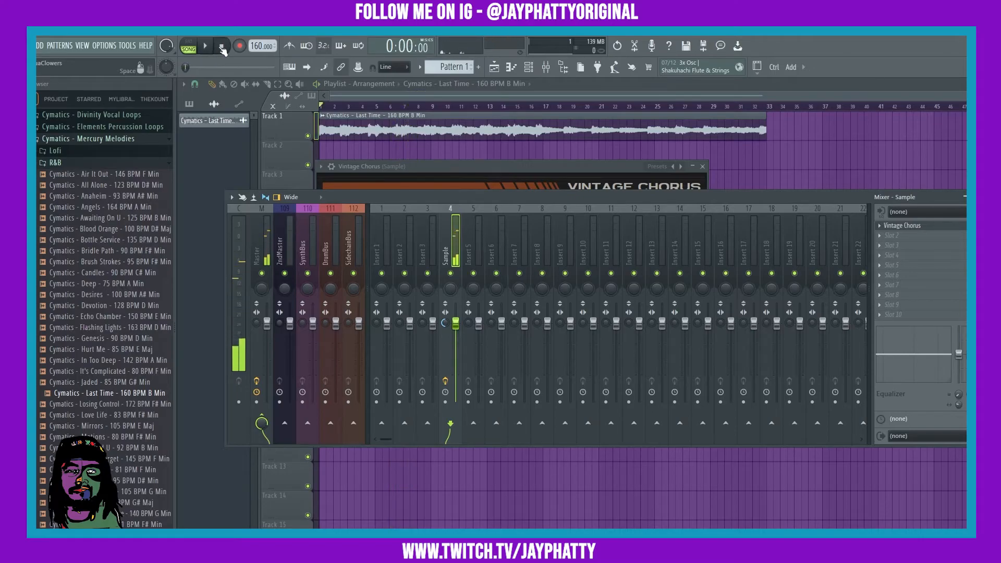